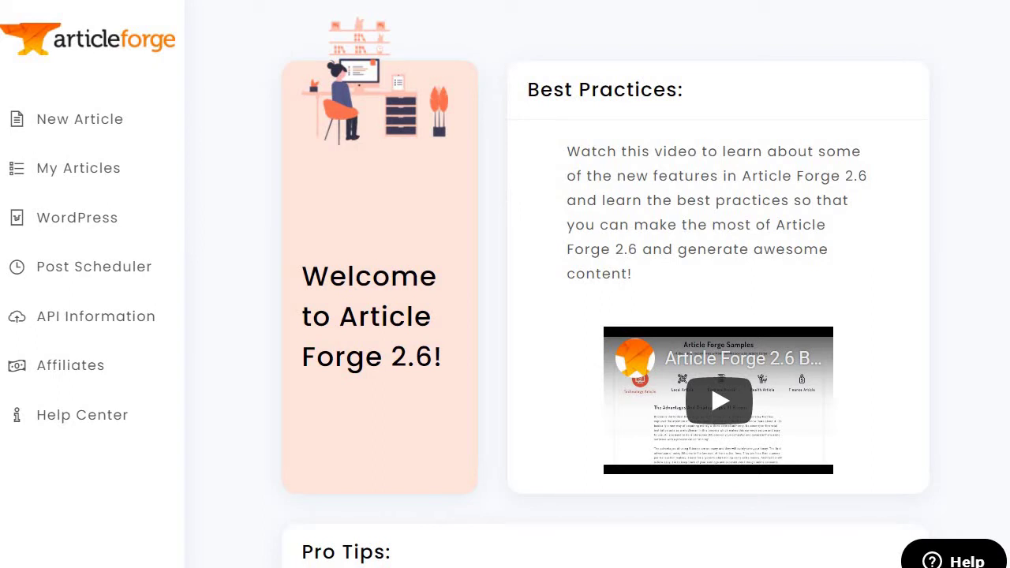
Open the Create a New Article form from the New Article sidebar entry
left_click(79, 120)
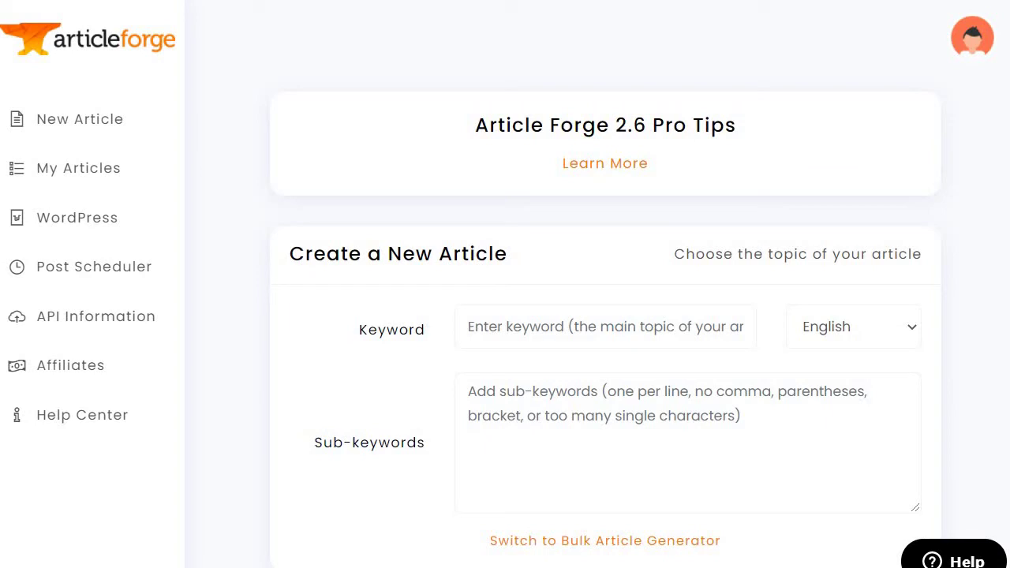
scroll(834, 72, "down", 2)
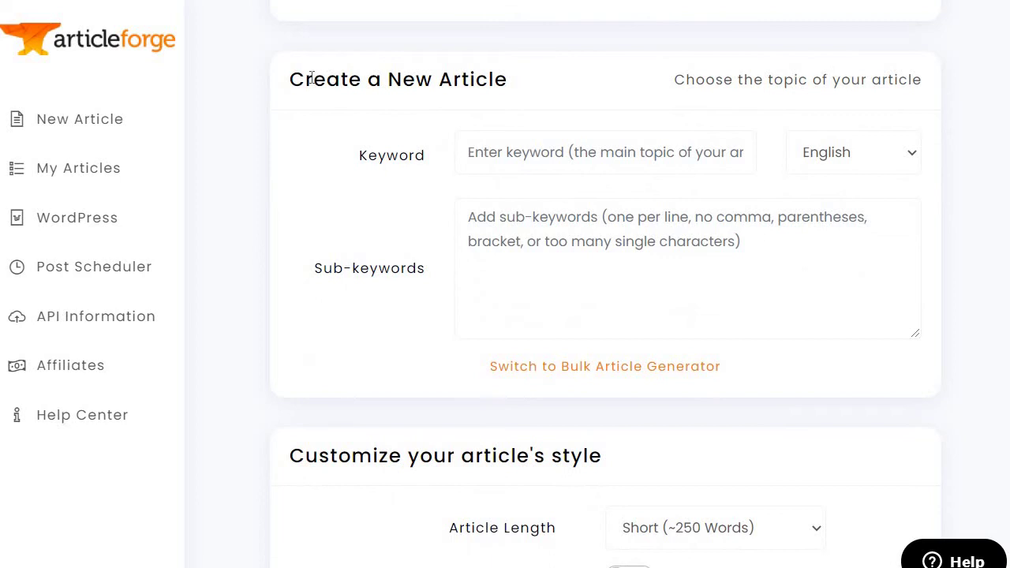
scroll(976, 238, "down", 2)
scroll(976, 238, "down", 2)
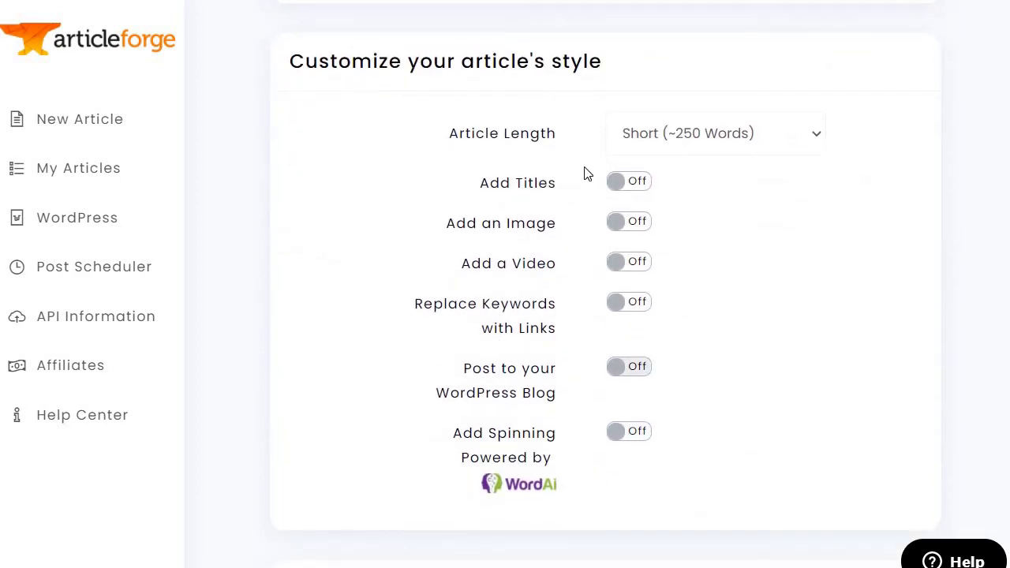
scroll(421, 385, "up", 3)
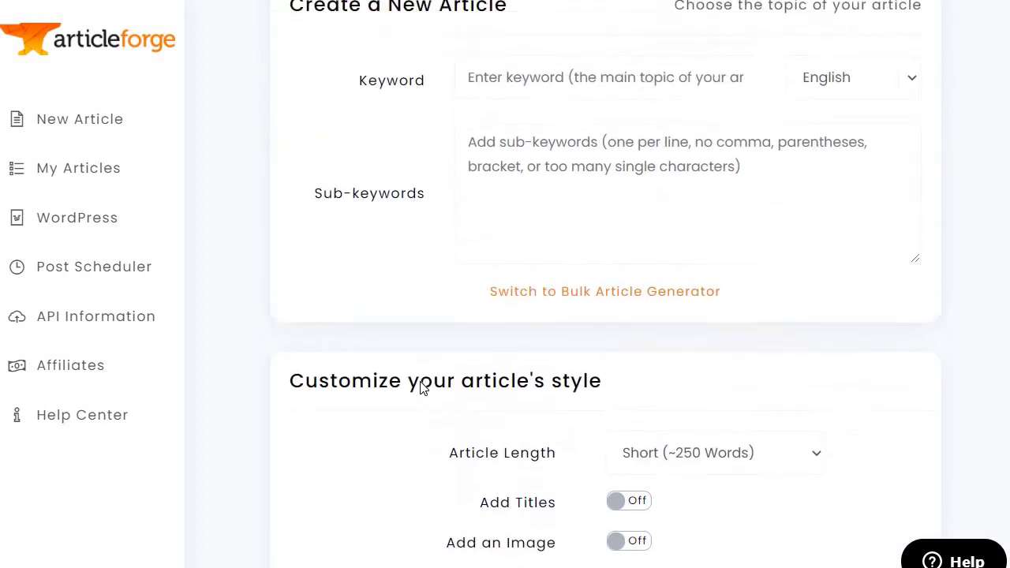
scroll(421, 385, "up", 2)
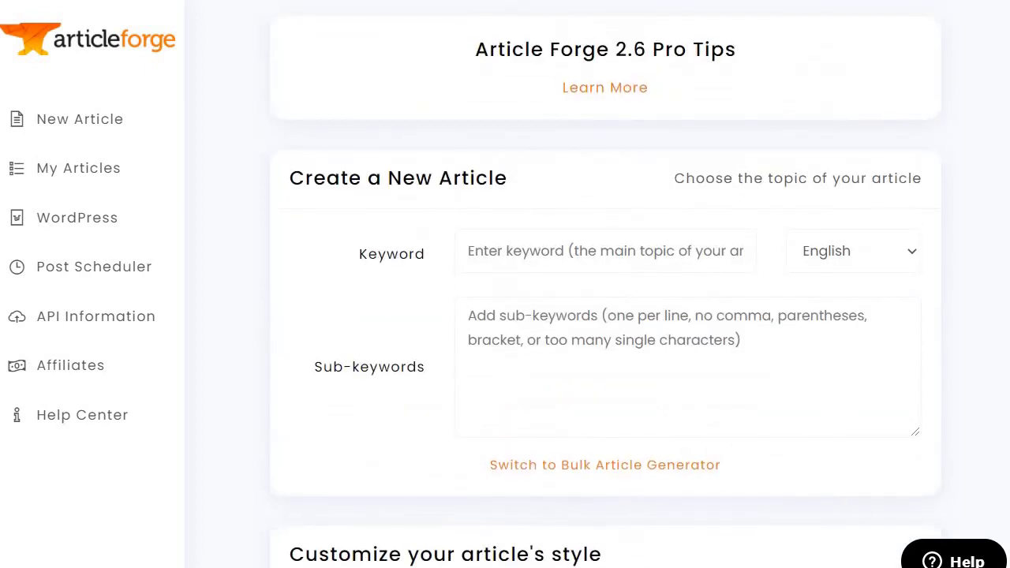
scroll(605, 295, "up", 1)
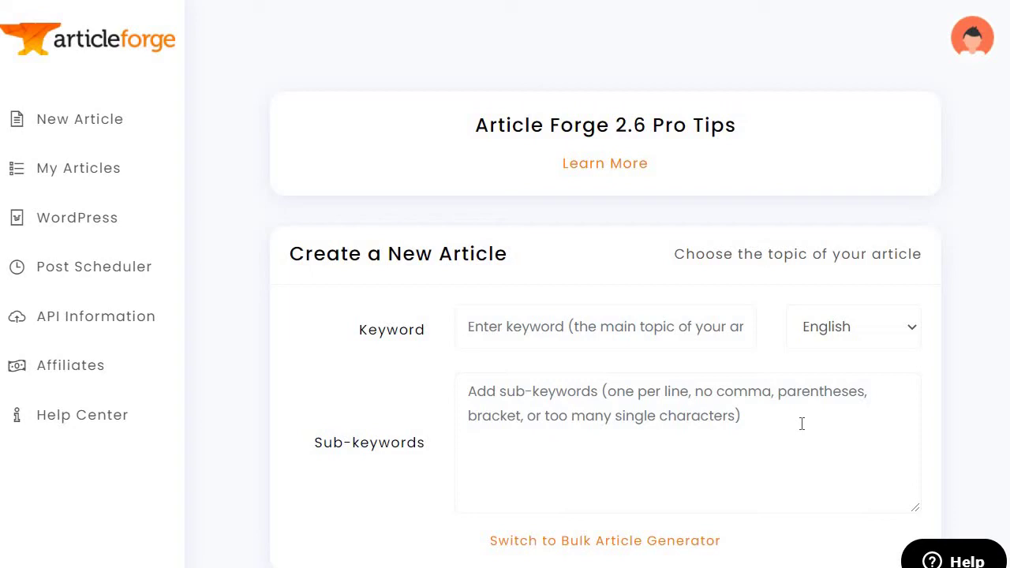
Keep English as the language for the 'how to fix your golf swing' article and scroll down
left_click(866, 327)
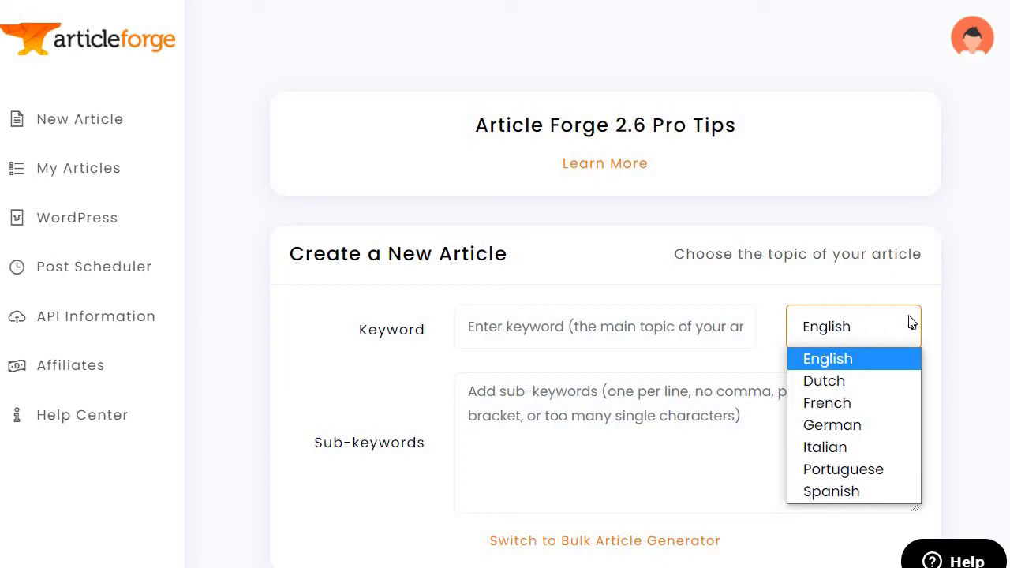
left_click(981, 327)
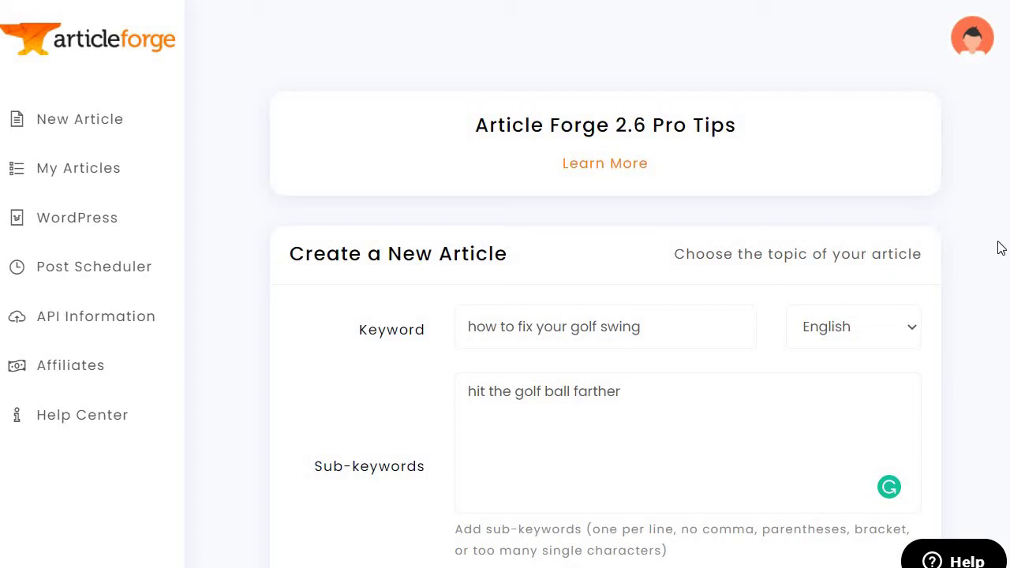
scroll(998, 249, "down", 6)
scroll(997, 249, "down", 1)
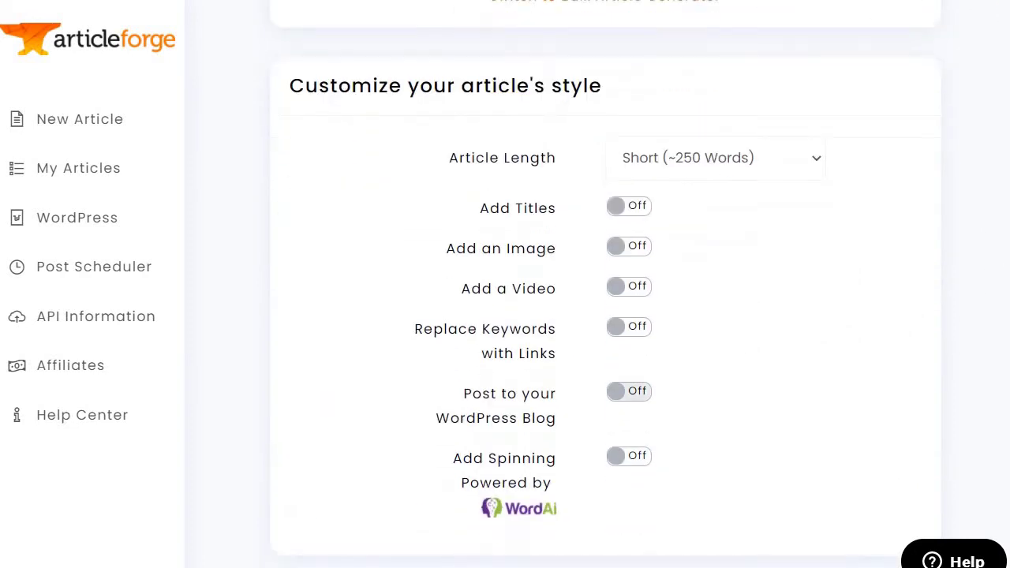
Choose Medium (~500 Words) article length and switch Replace Keywords with Links on
scroll(605, 282, "down", 1)
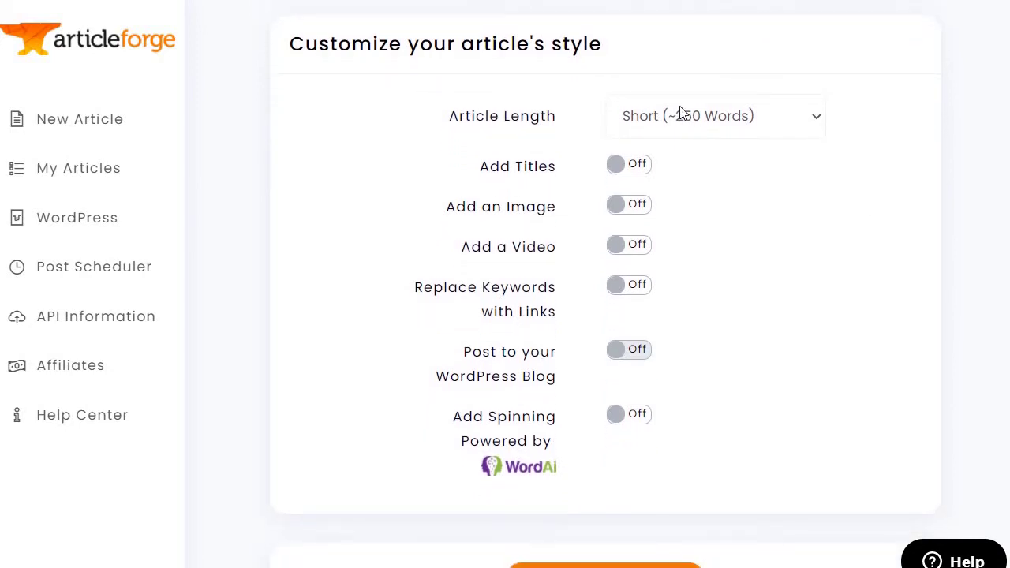
left_click(698, 116)
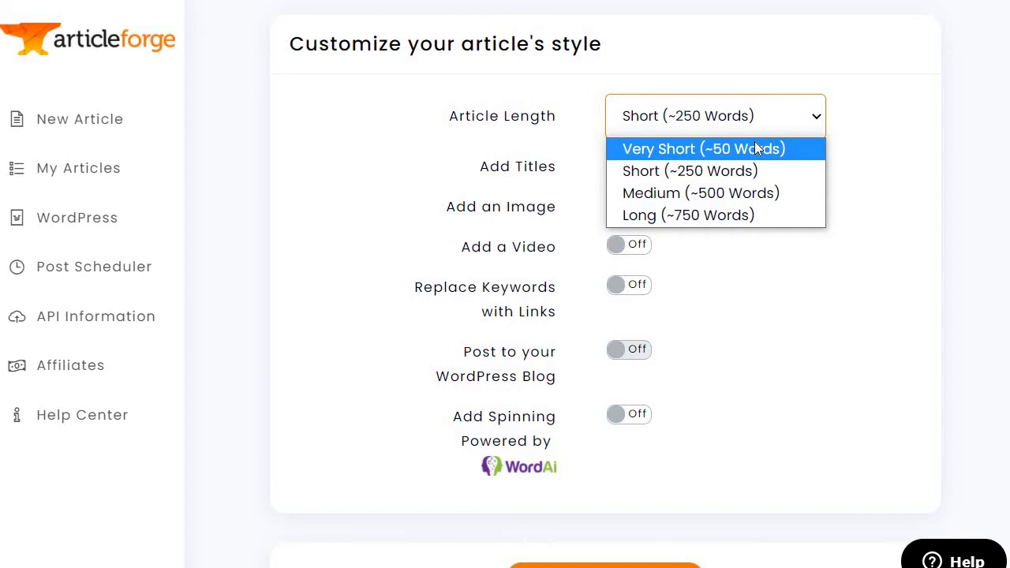
left_click(772, 193)
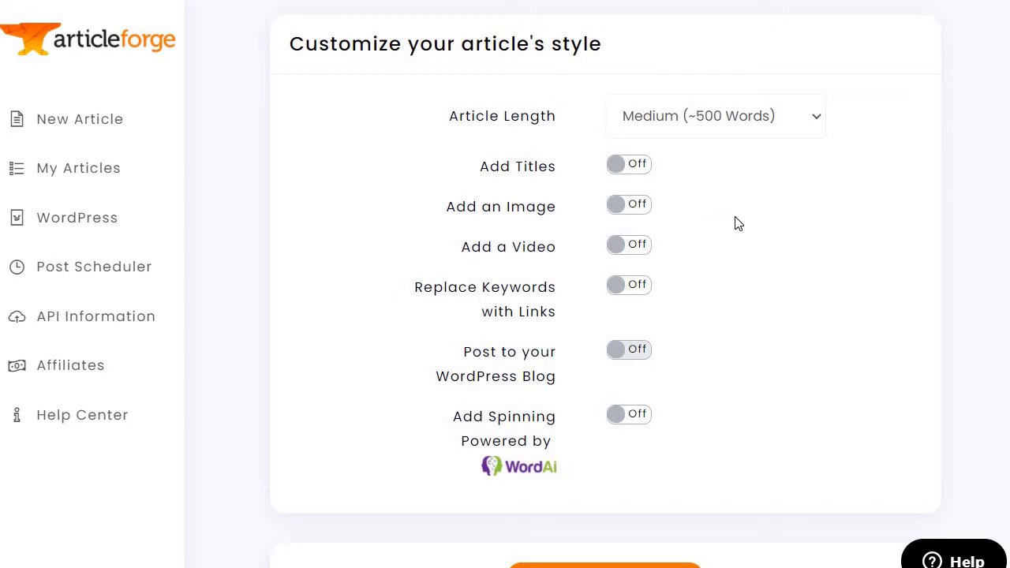
left_click(648, 286)
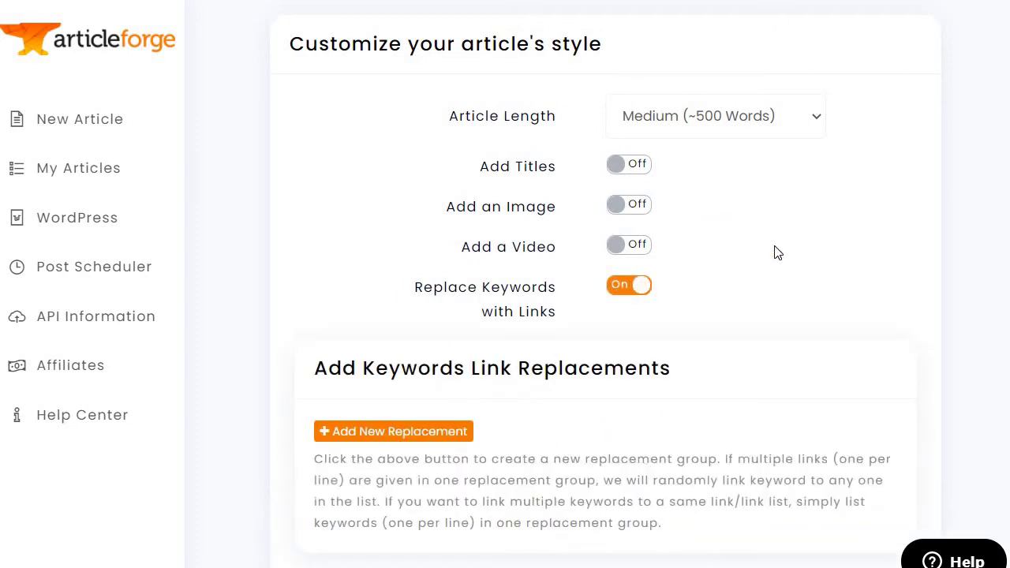
Switch Replace Keywords with Links back off
scroll(777, 252, "down", 2)
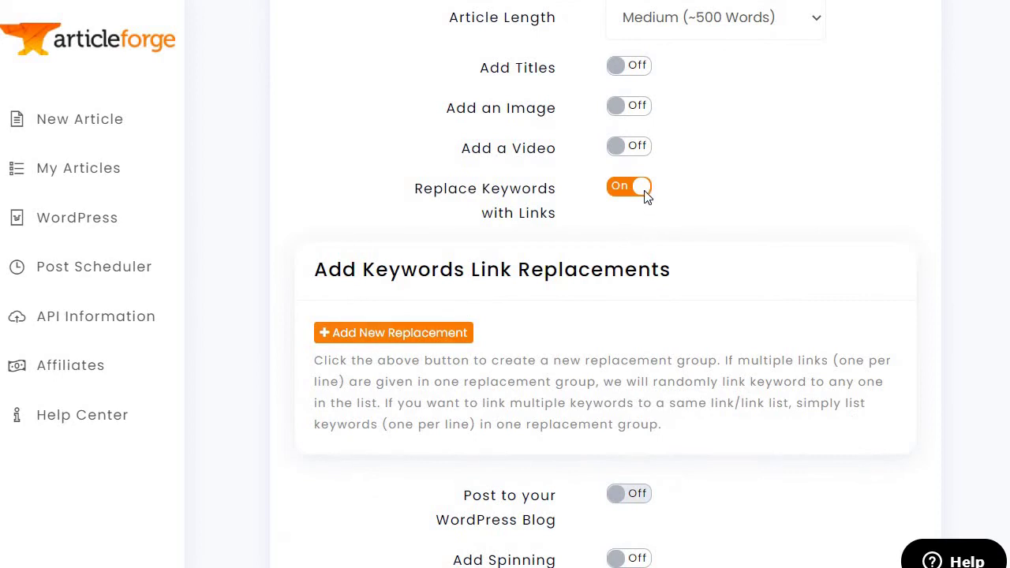
left_click(643, 188)
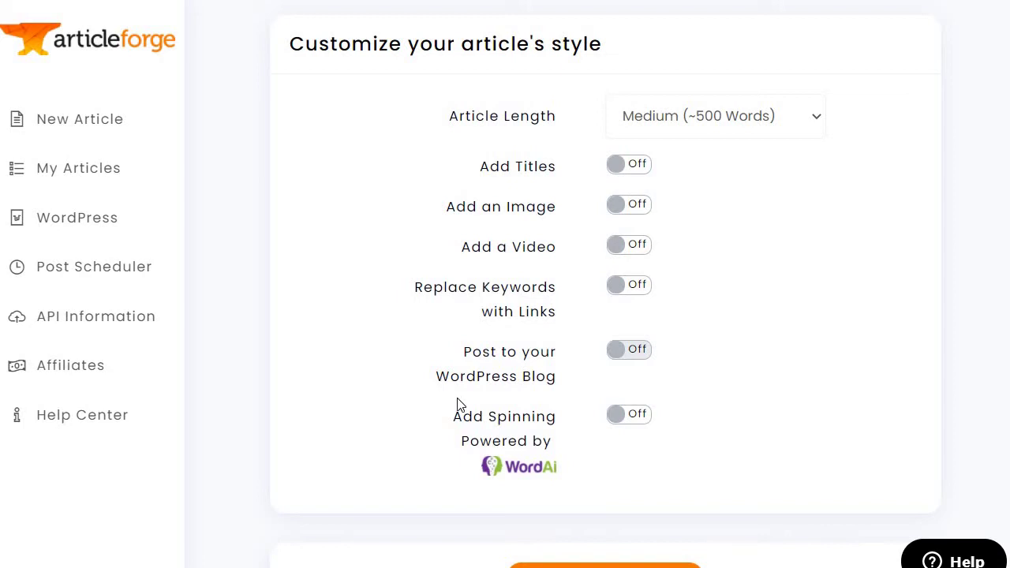
Turn Add Spinning Powered by WordAi on, then back off
left_click(641, 415)
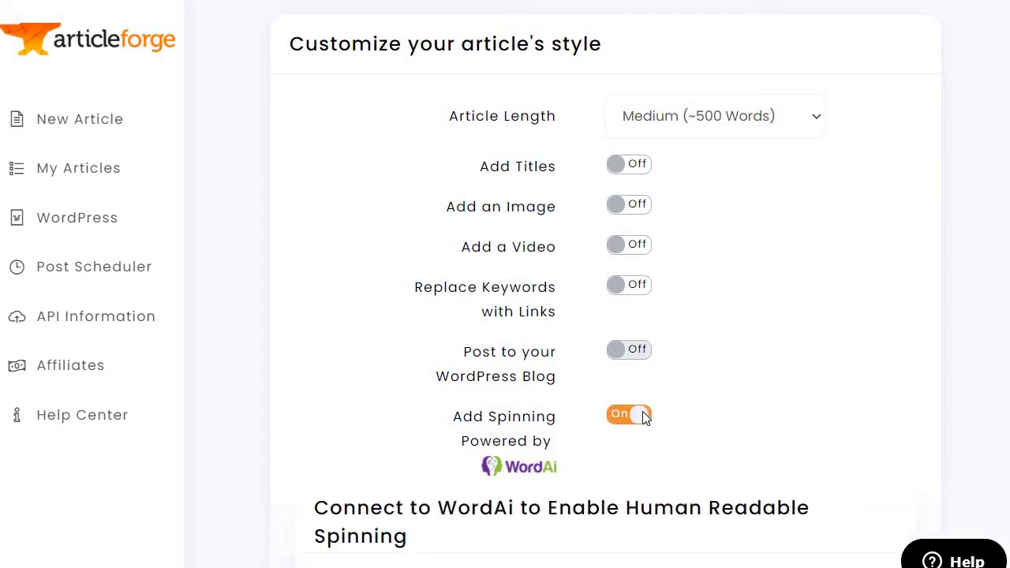
scroll(692, 400, "down", 4)
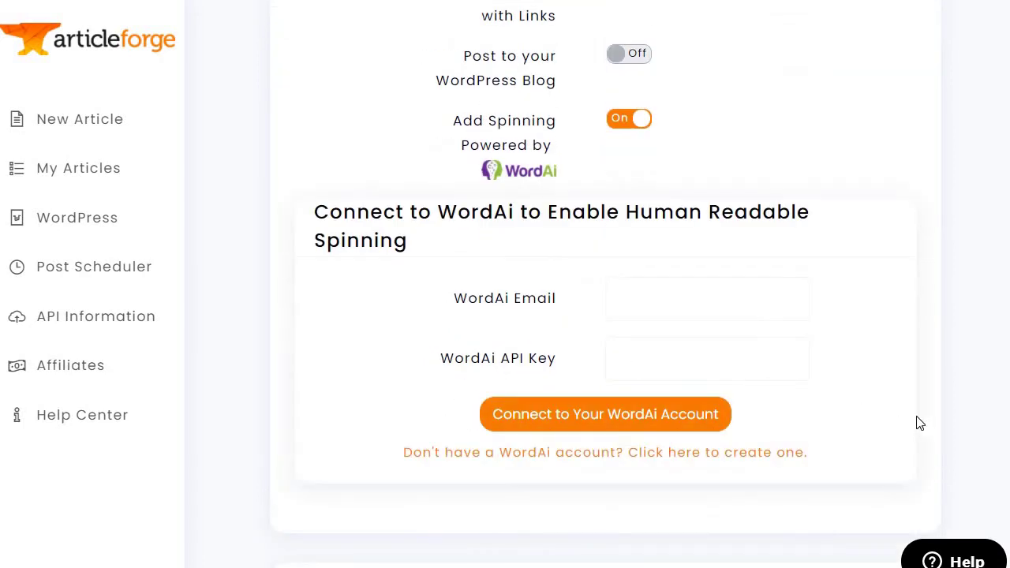
scroll(908, 412, "up", 4)
left_click(627, 414)
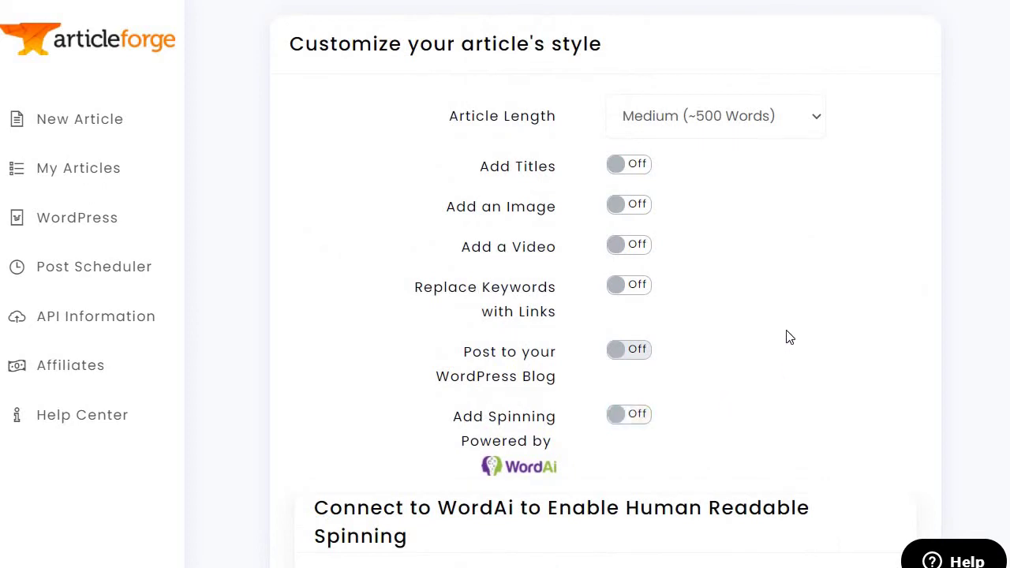
scroll(809, 346, "up", 8)
scroll(780, 340, "down", 1)
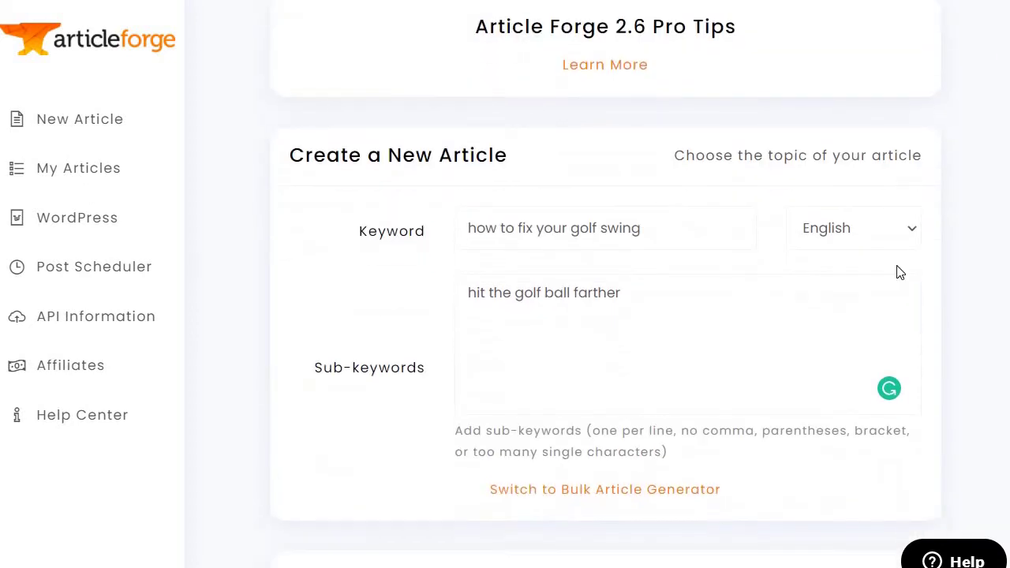
scroll(726, 251, "down", 7)
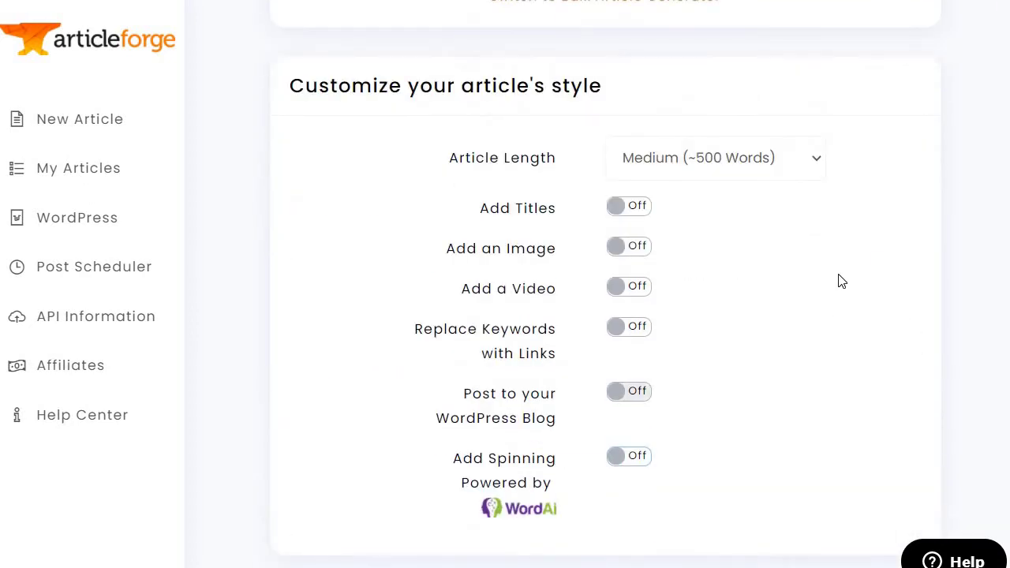
scroll(825, 356, "up", 4)
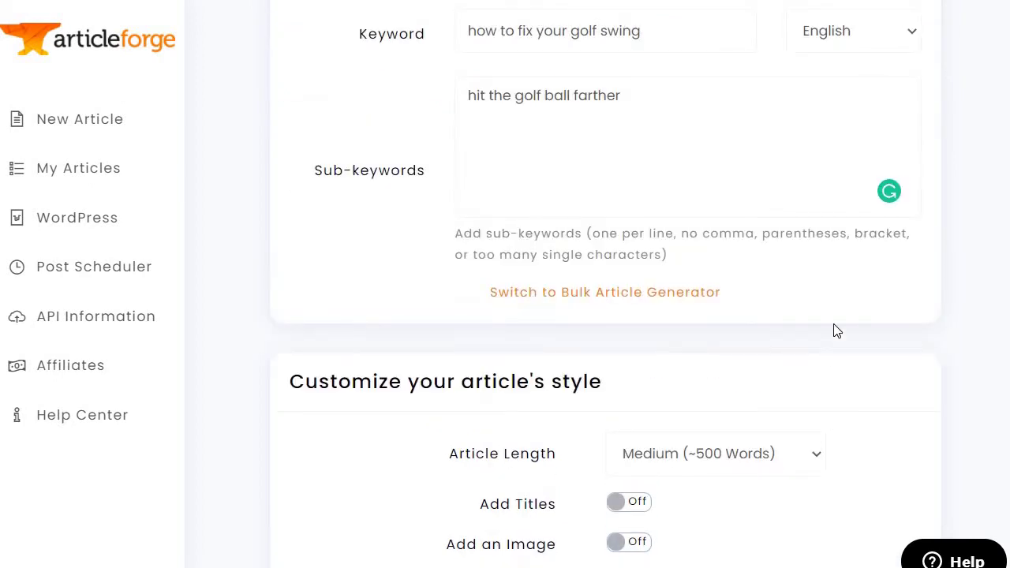
scroll(850, 304, "down", 5)
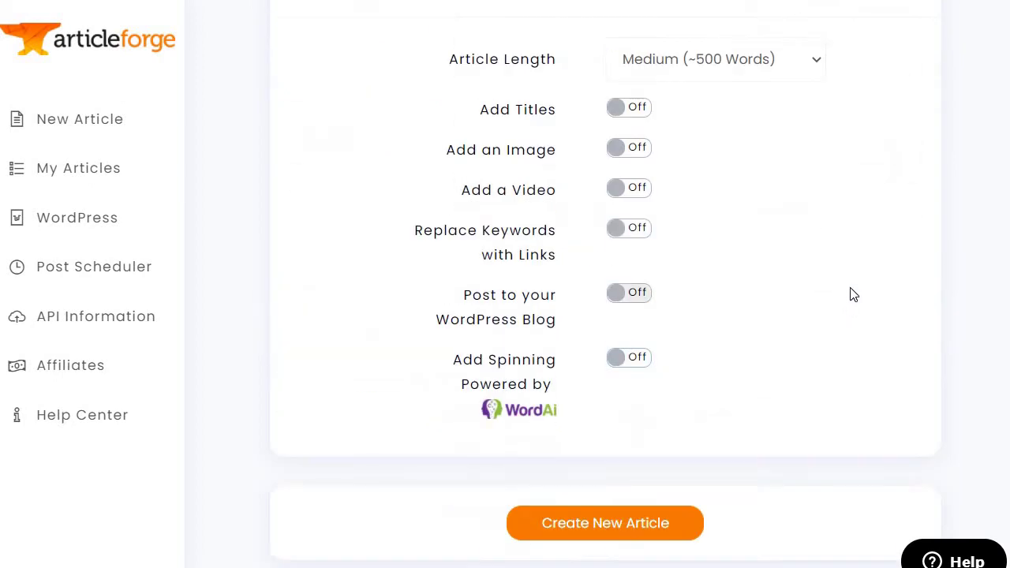
Keep the length at Medium (~500 Words) and generate the new article
left_click(742, 63)
left_click(908, 184)
scroll(812, 282, "up", 5)
scroll(823, 271, "down", 6)
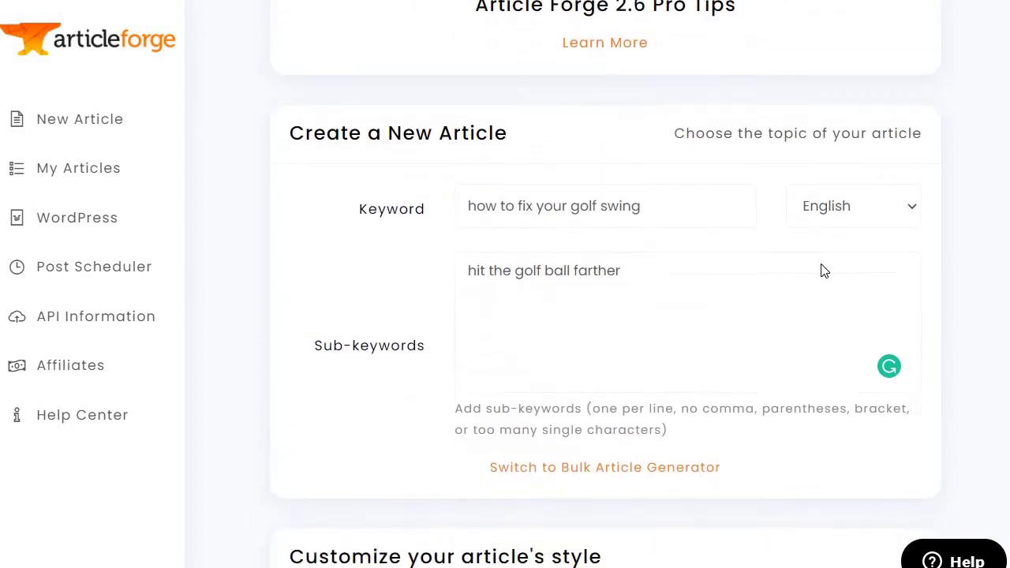
left_click(660, 436)
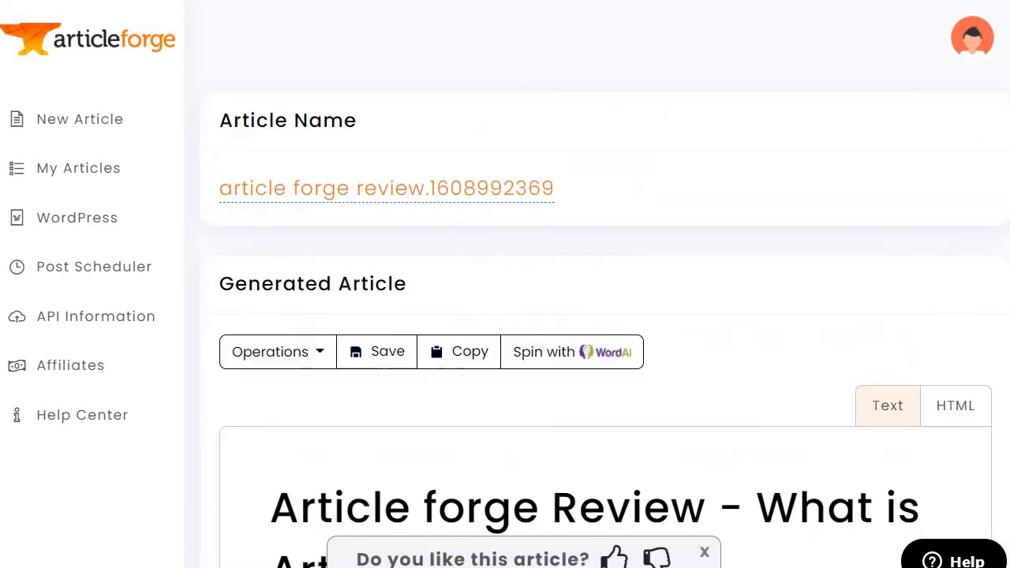
scroll(781, 98, "down", 3)
scroll(779, 96, "down", 1)
mouse_move(294, 466)
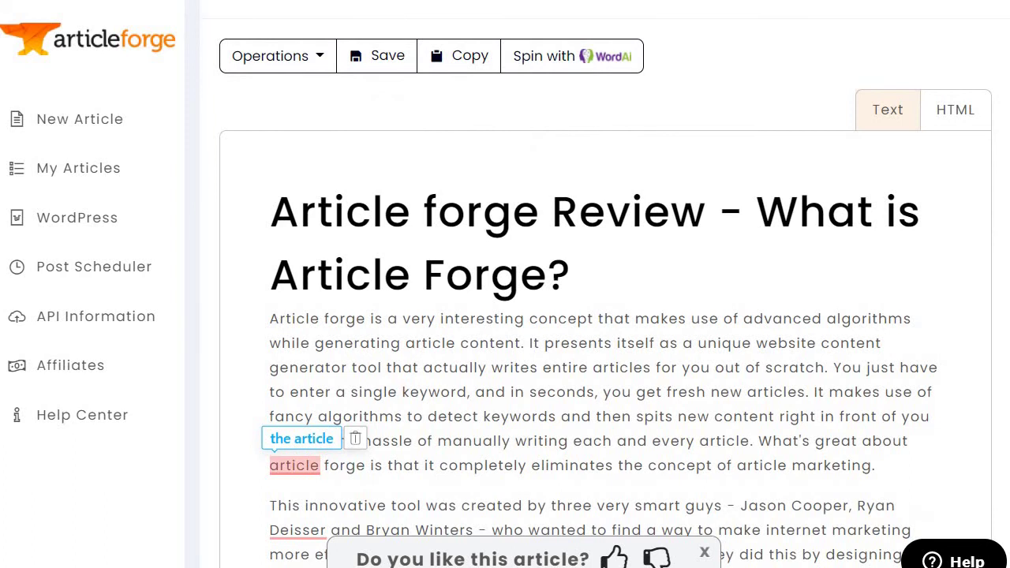
scroll(665, 242, "down", 2)
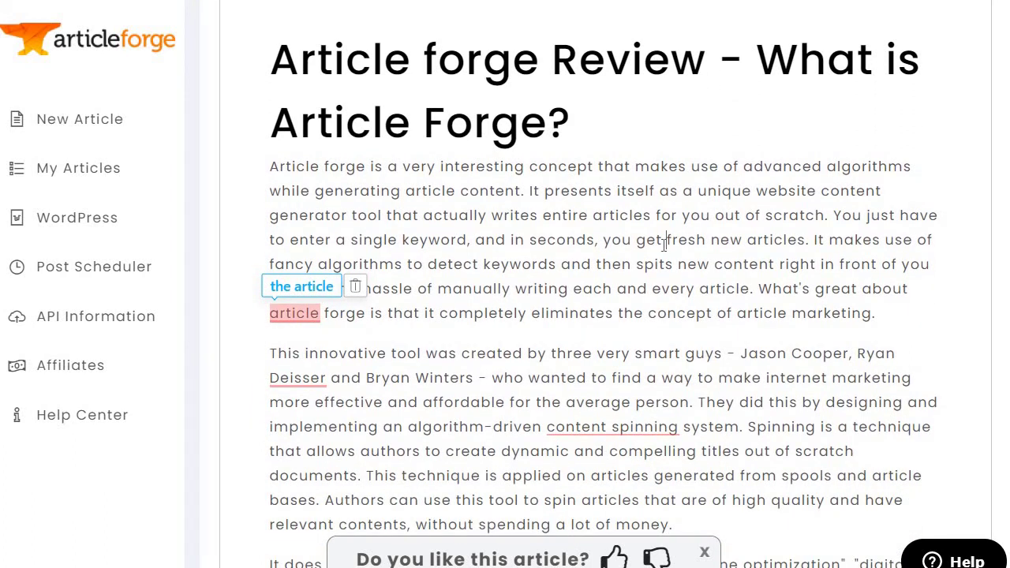
scroll(828, 249, "down", 1)
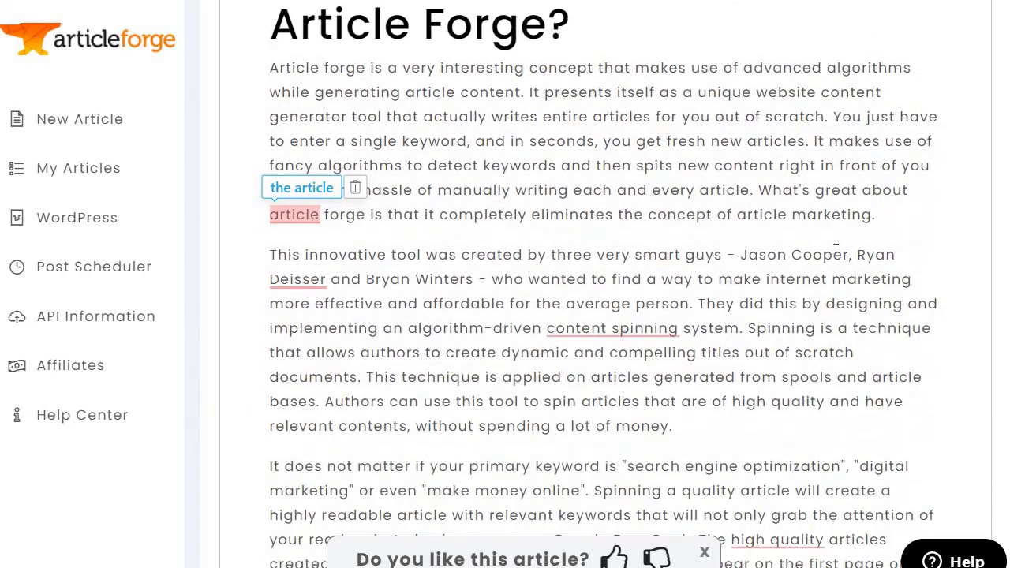
scroll(920, 403, "down", 2)
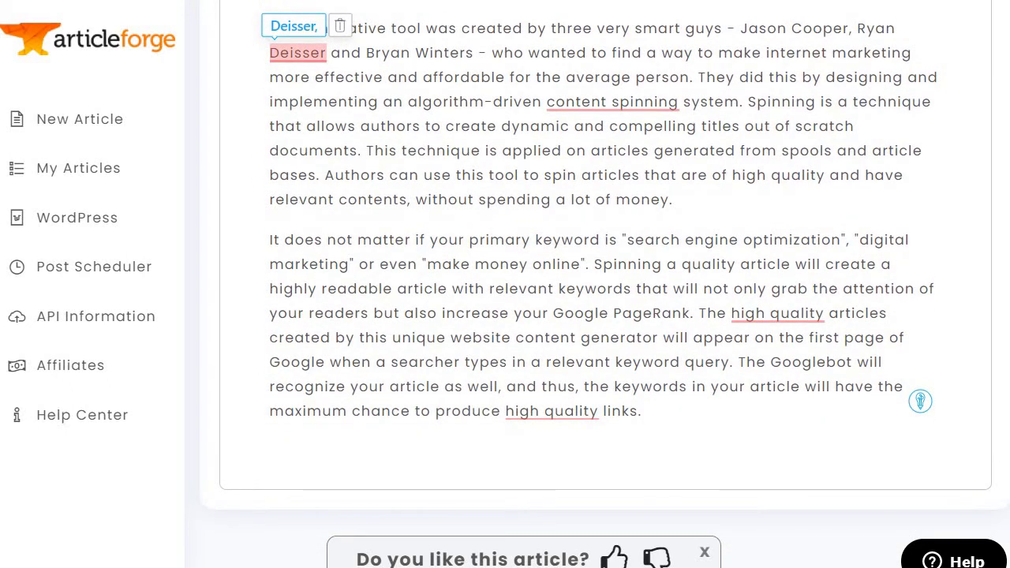
scroll(666, 128, "up", 2)
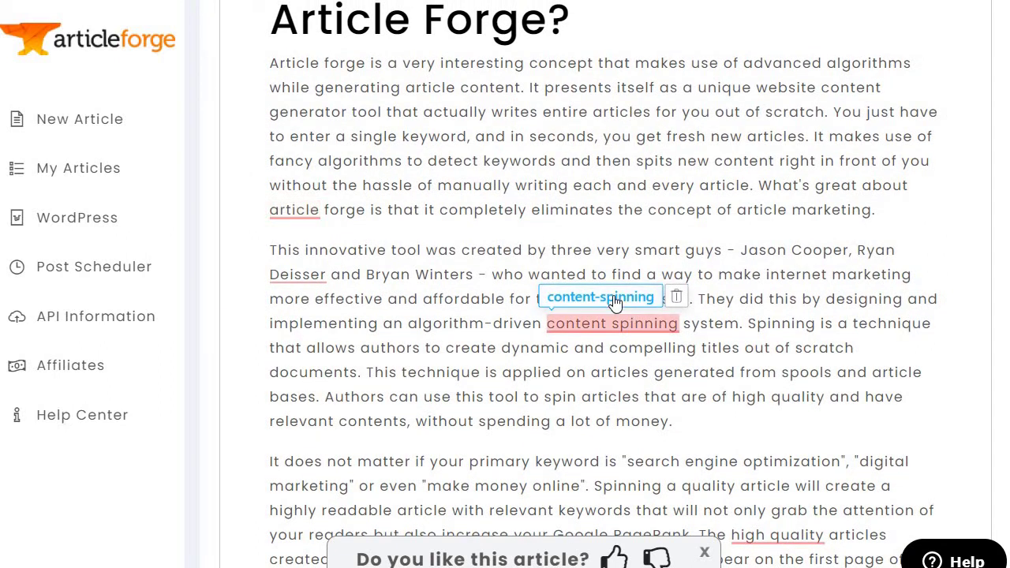
Accept the 'content-spinning' hyphenation suggestion in the second paragraph
left_click(615, 305)
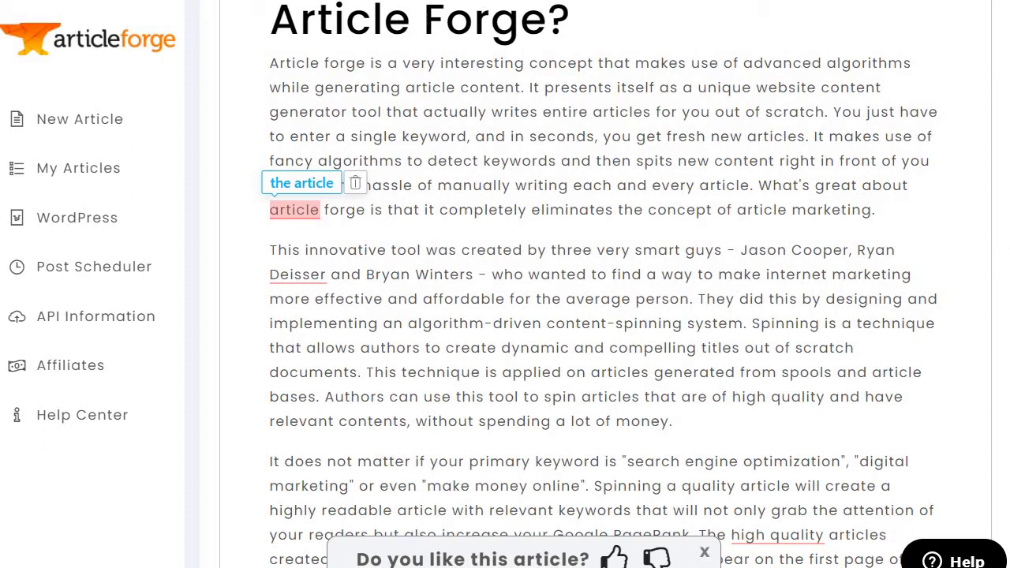
scroll(599, 284, "up", 1)
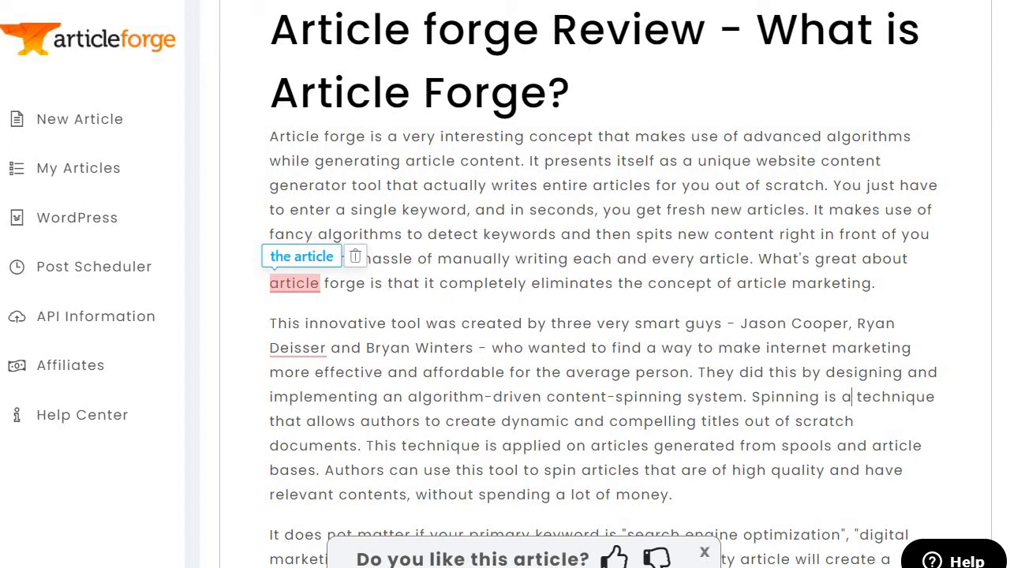
Accept the 'the article' change and the comma after the second founder's surname
left_click(319, 257)
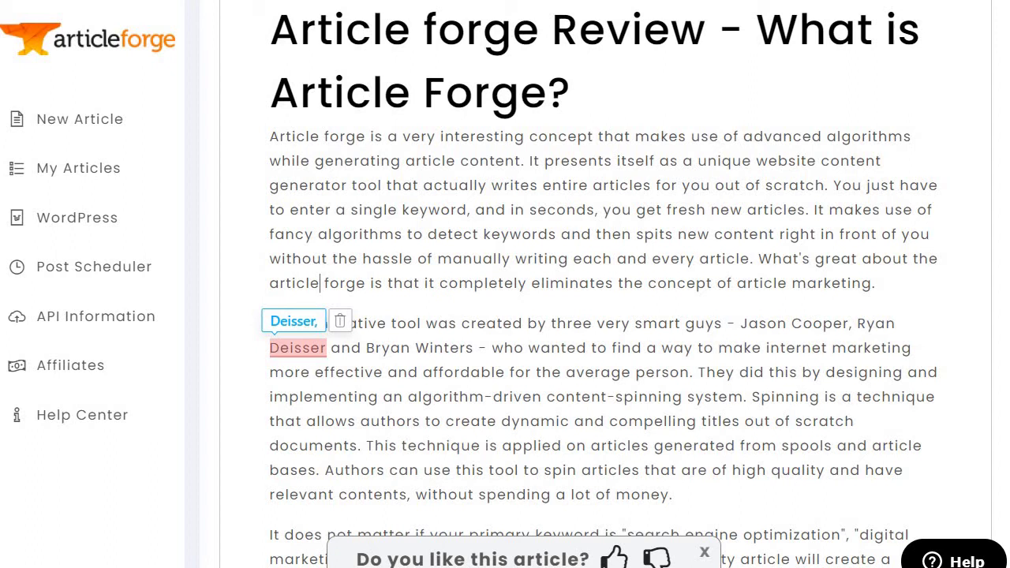
left_click(292, 321)
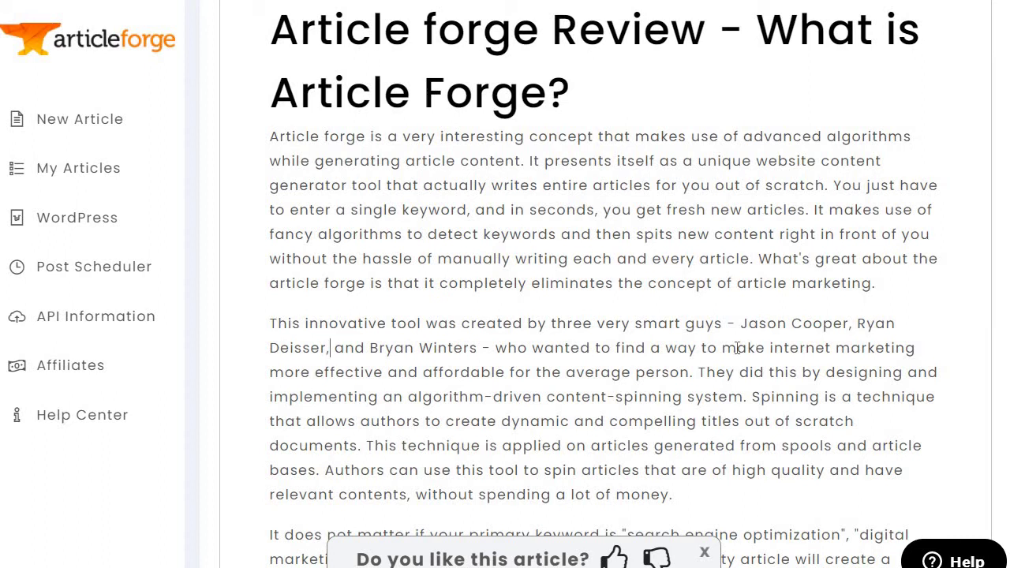
left_click_drag(695, 372, 273, 324)
left_click(640, 258)
Hyphenate both occurrences of 'high quality' to 'high-quality', including the last line
scroll(882, 225, "down", 3)
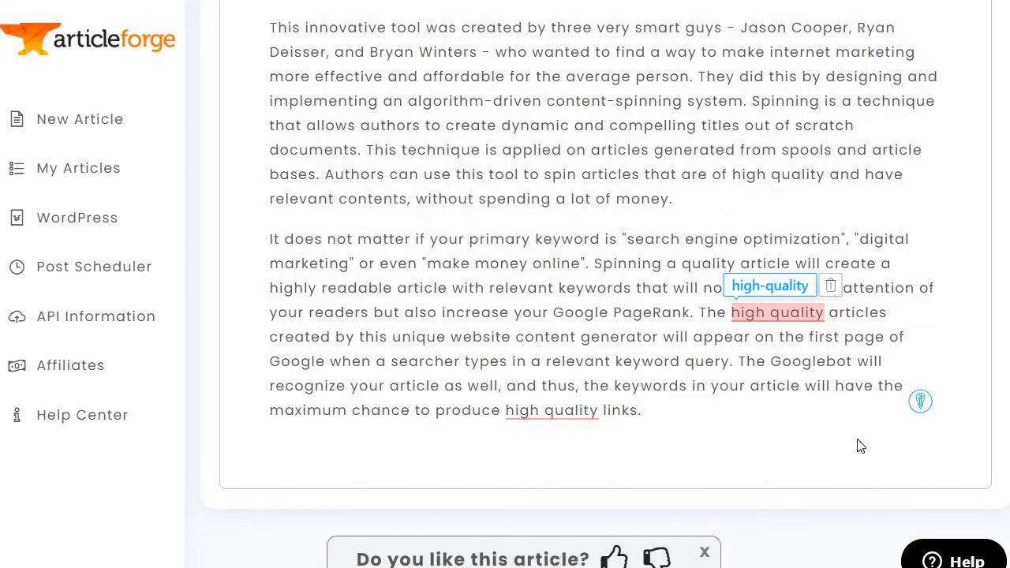
left_click(778, 289)
mouse_move(552, 410)
left_click(560, 385)
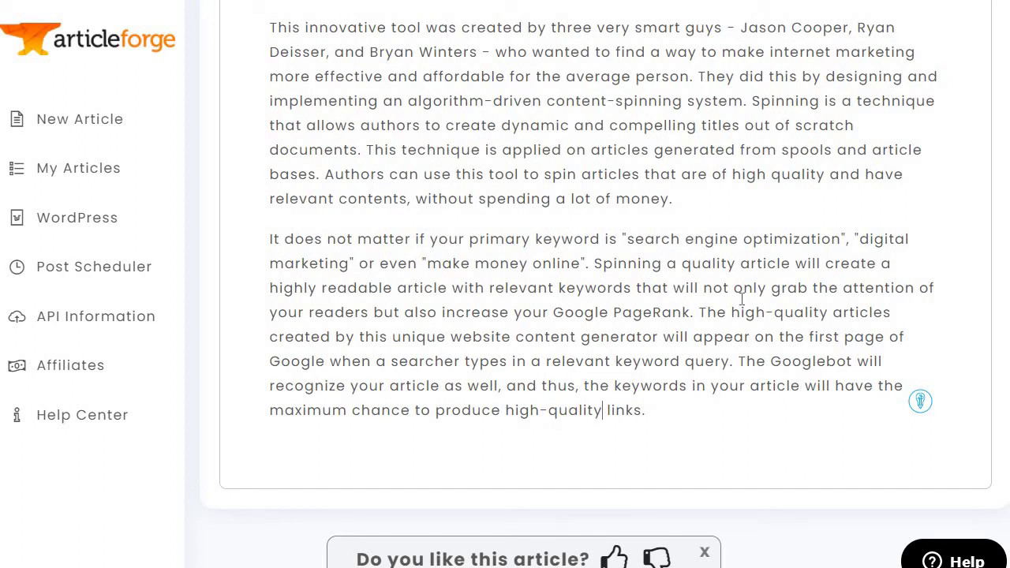
scroll(793, 369, "up", 4)
scroll(793, 373, "up", 2)
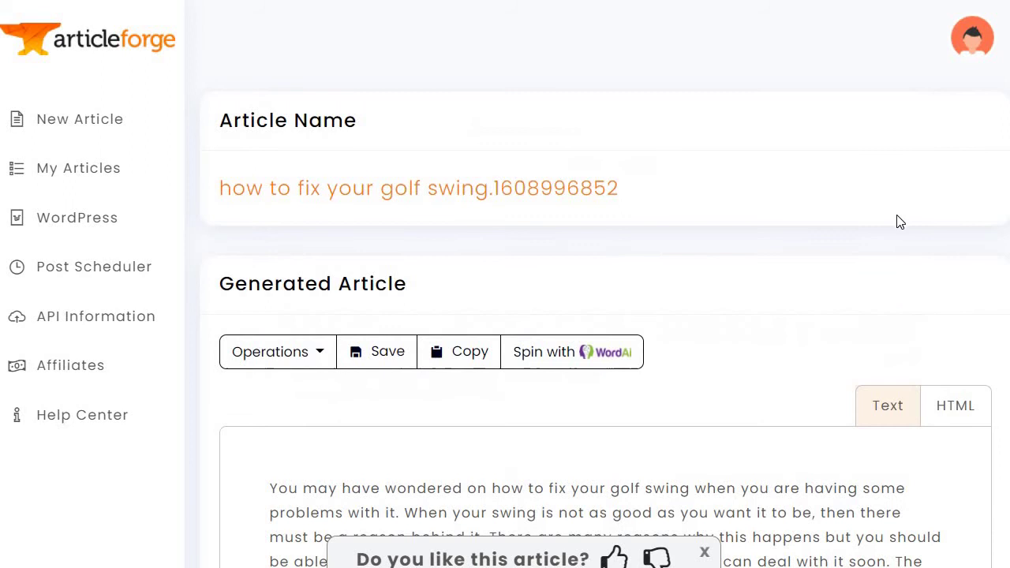
Scroll through the golf swing article's text to review its content
scroll(859, 179, "down", 3)
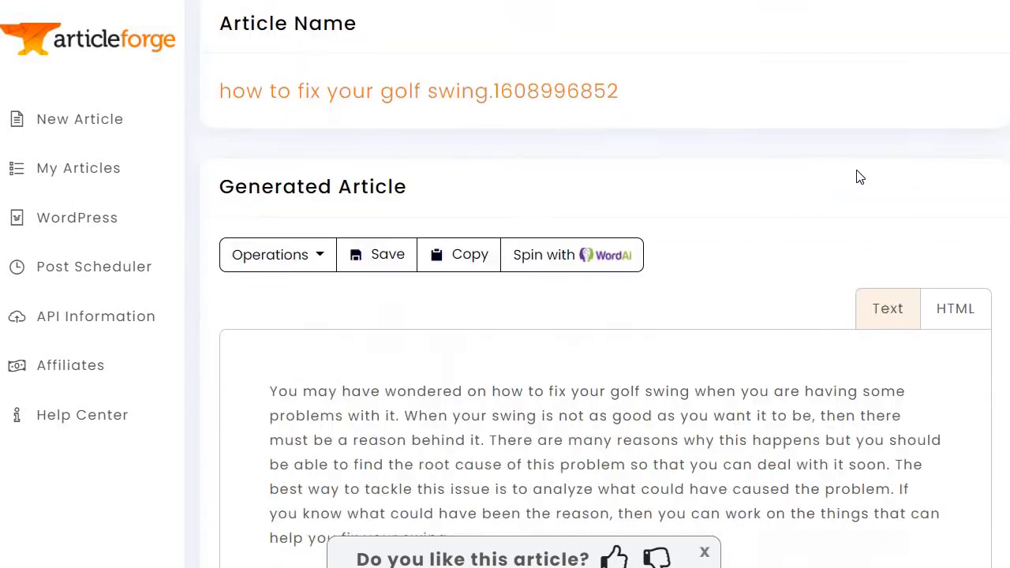
scroll(844, 110, "down", 1)
scroll(839, 118, "up", 3)
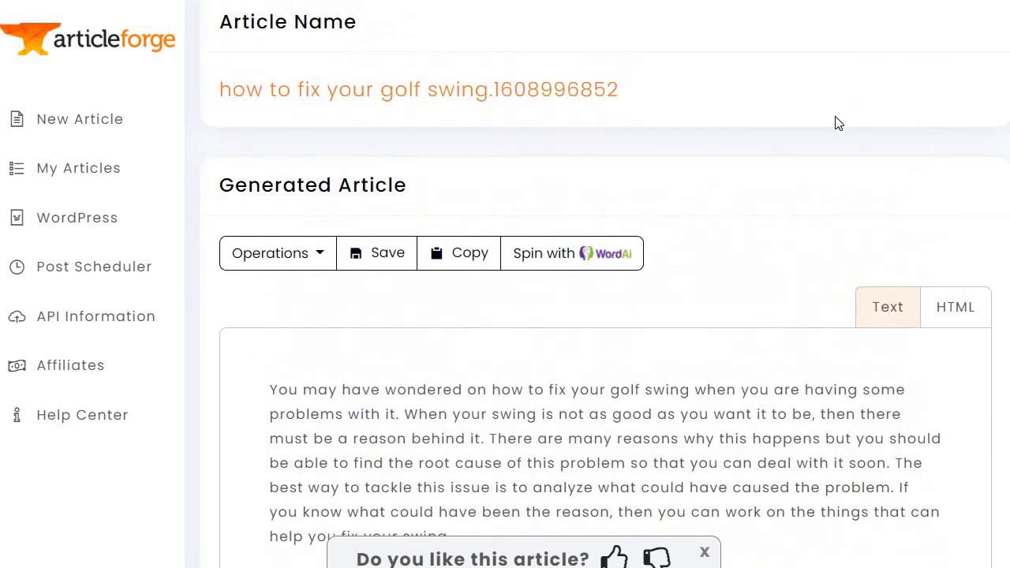
scroll(839, 123, "down", 4)
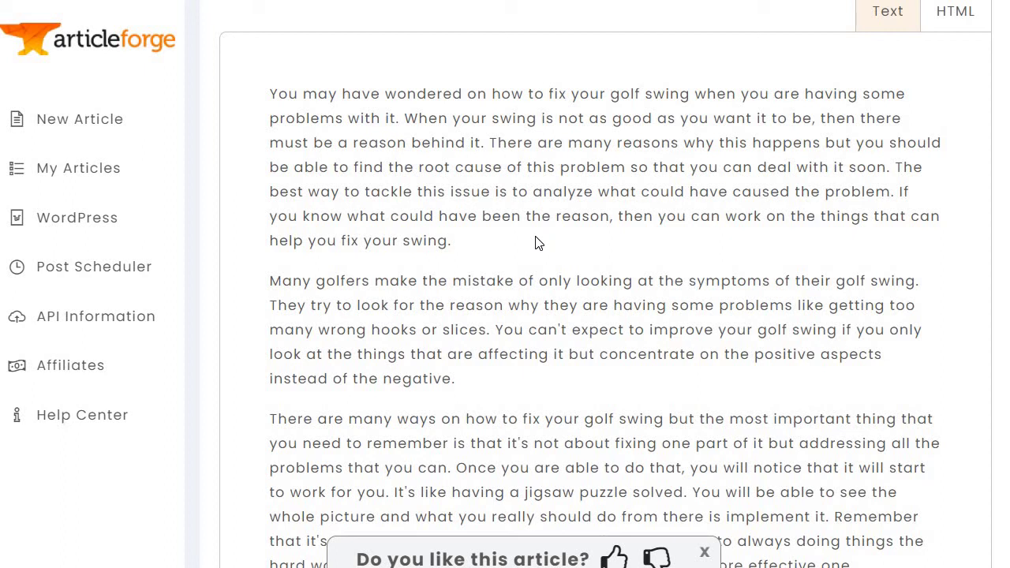
scroll(692, 205, "down", 3)
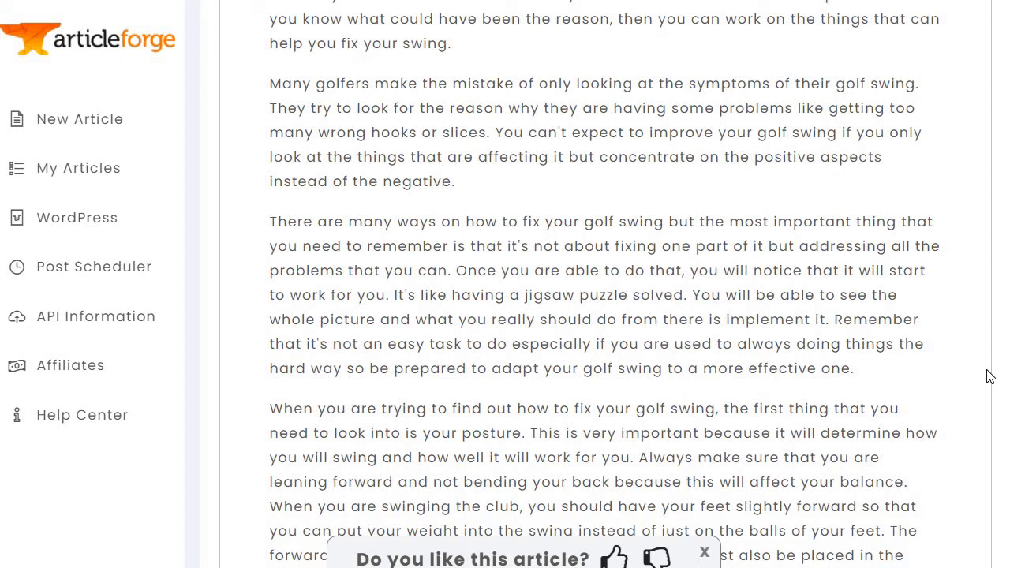
scroll(963, 304, "down", 3)
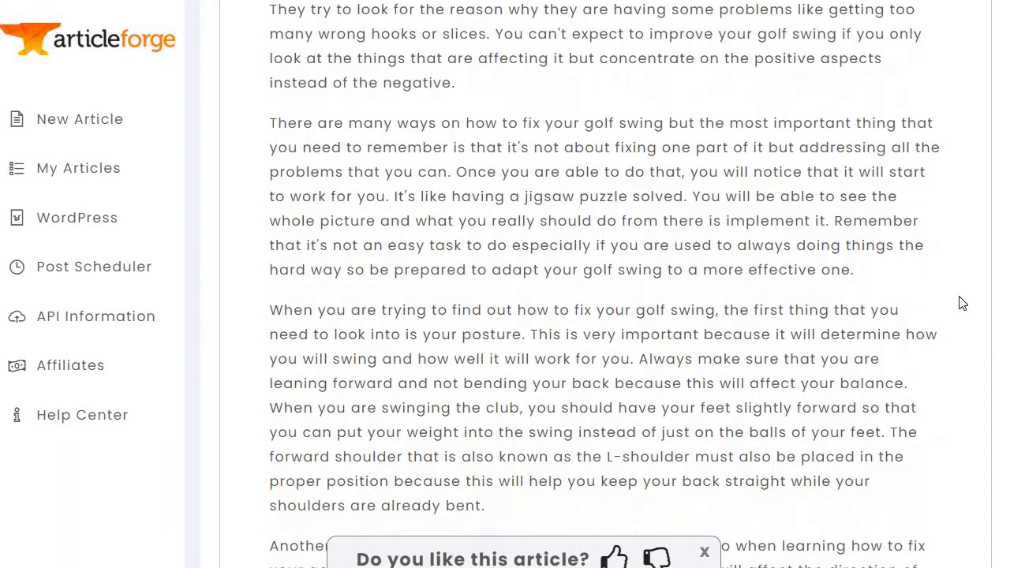
scroll(963, 304, "down", 4)
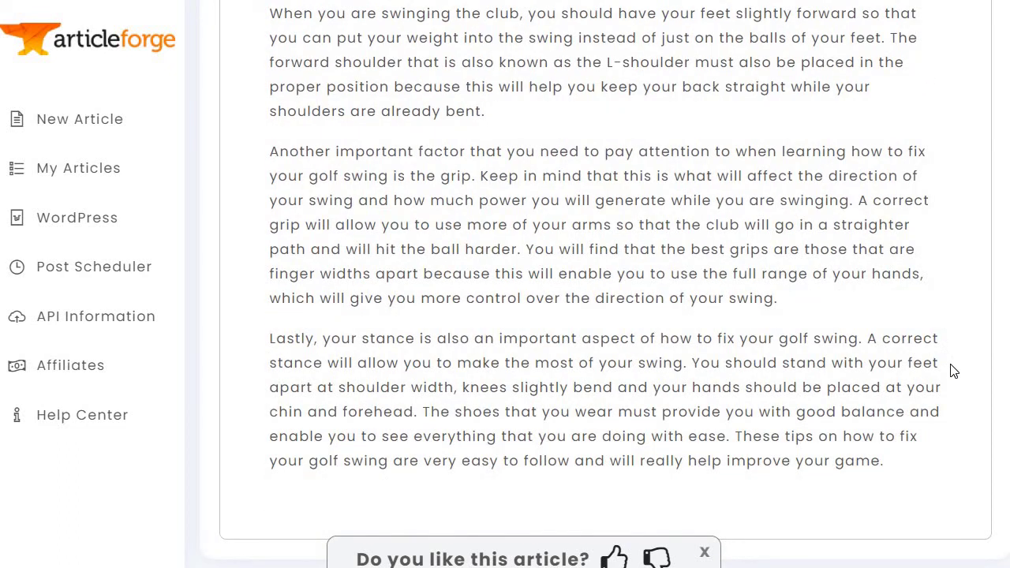
scroll(951, 369, "up", 7)
scroll(953, 370, "up", 4)
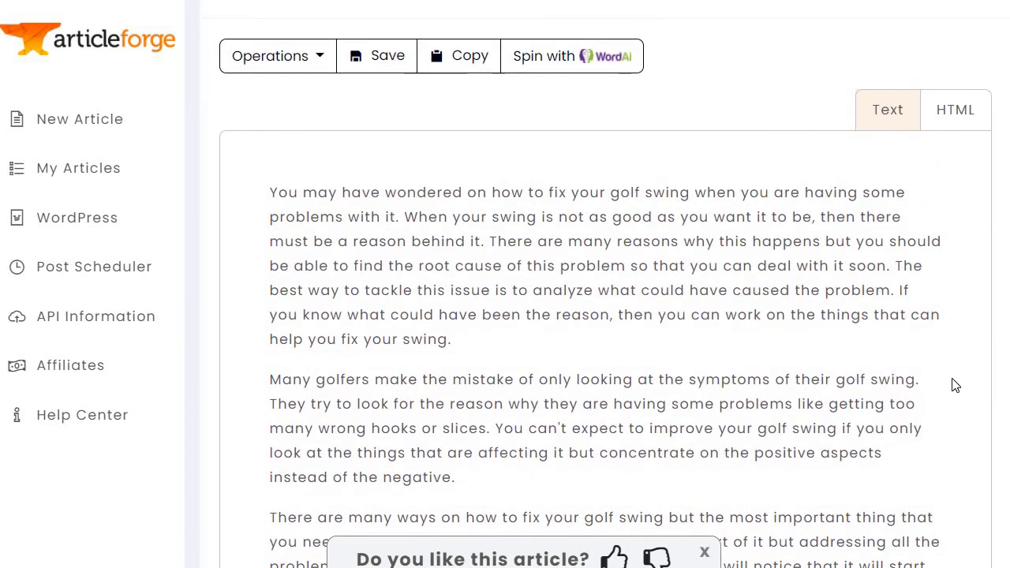